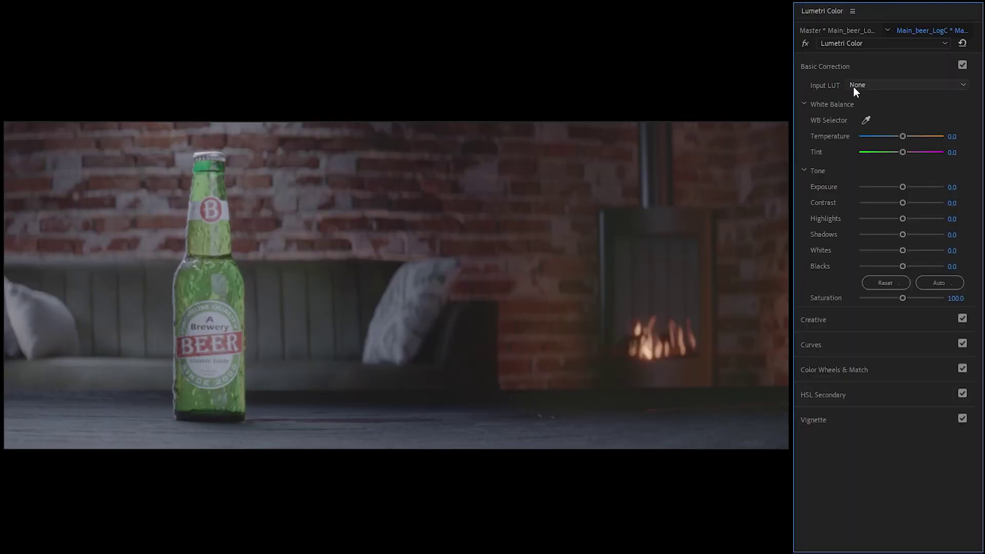
Apply the ALEXA_Default_LogC2Rec709 input LUT to the beer clip and white-balance on the bottle label.
click(855, 85)
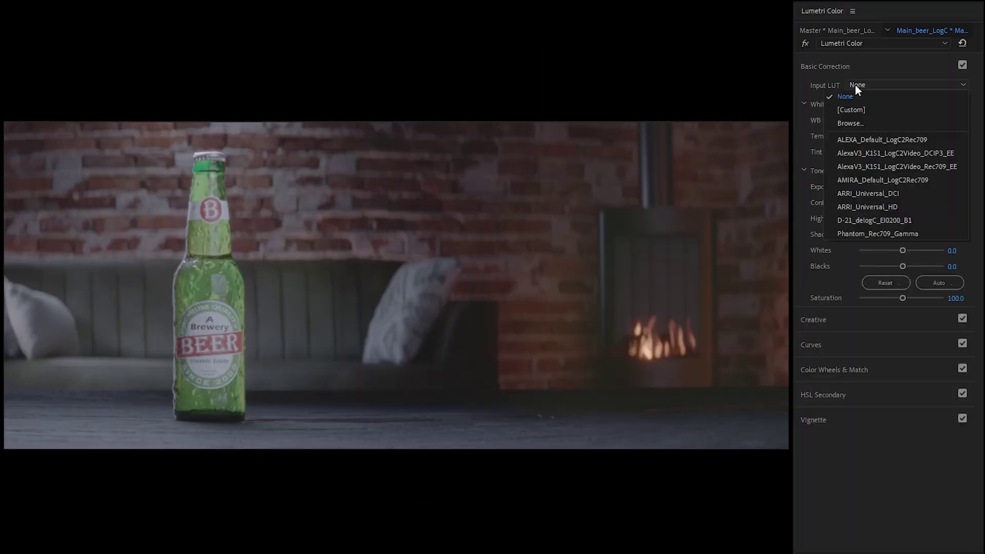
click(873, 139)
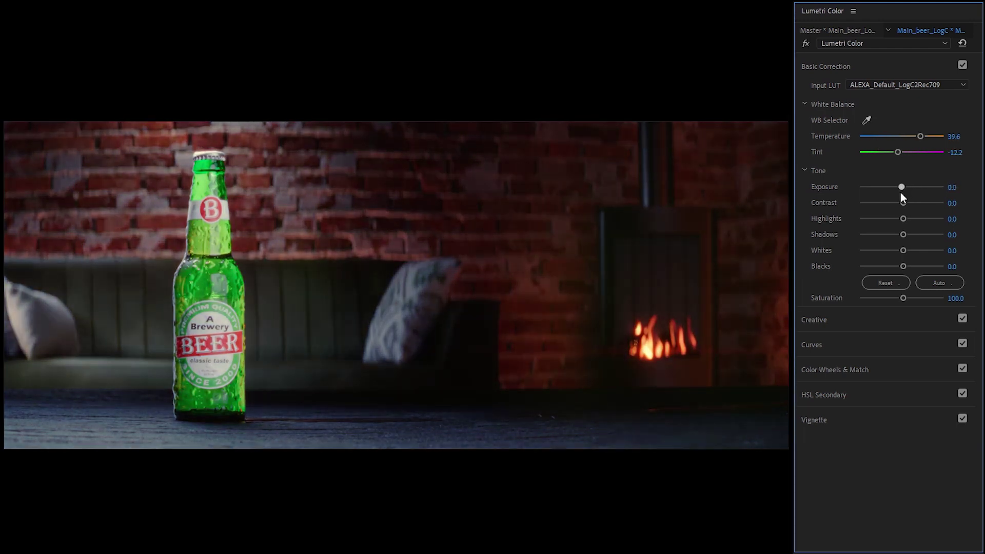
click(866, 120)
click(198, 362)
Raise saturation to 112.9 and bend the tone curve to reshape contrast.
drag(902, 298, 906, 298)
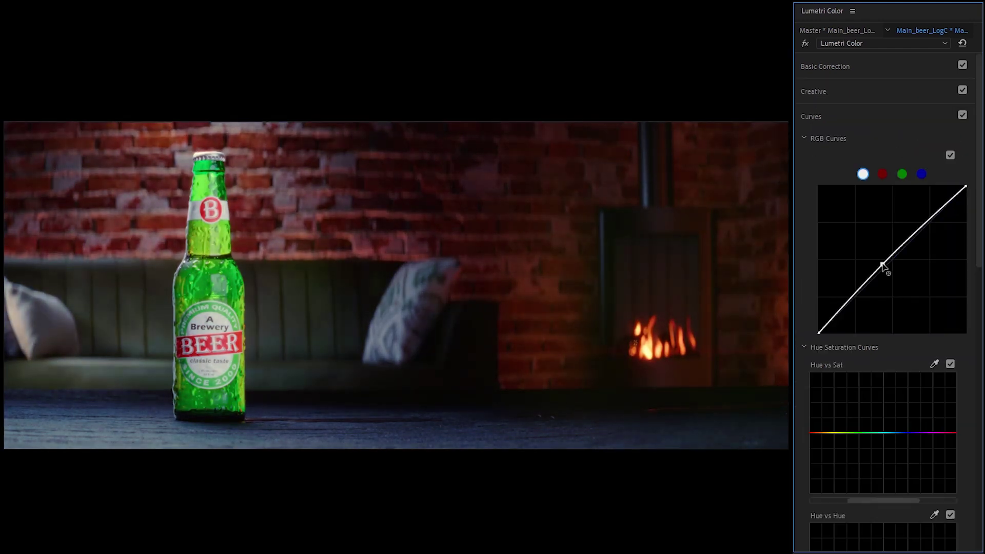
click(882, 267)
drag(862, 303, 854, 306)
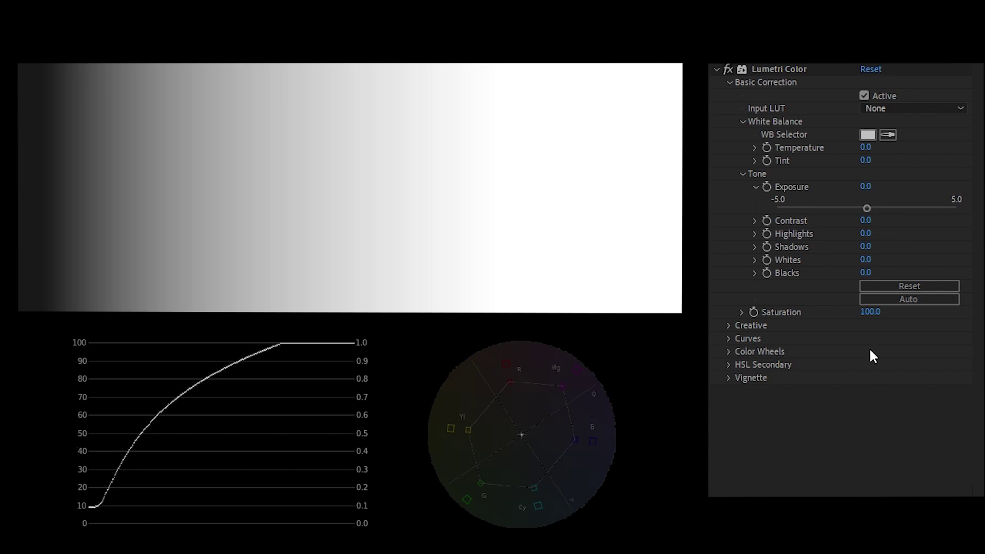
Set Lumetri's Input LUT to ALEXA_Default_LogC2Rec709, then drag Exposure down to -5.0 and up to 5.0.
click(882, 106)
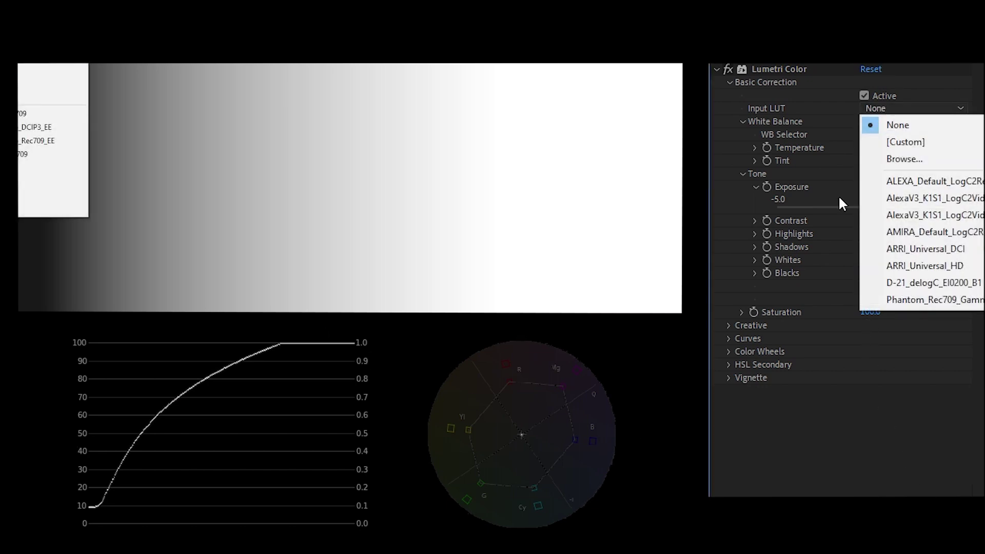
click(934, 180)
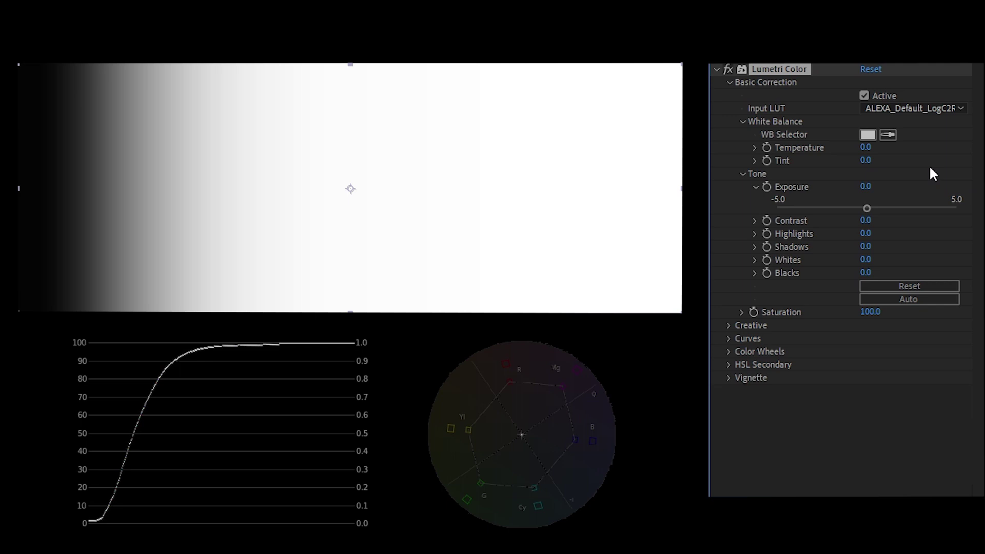
drag(866, 208, 773, 209)
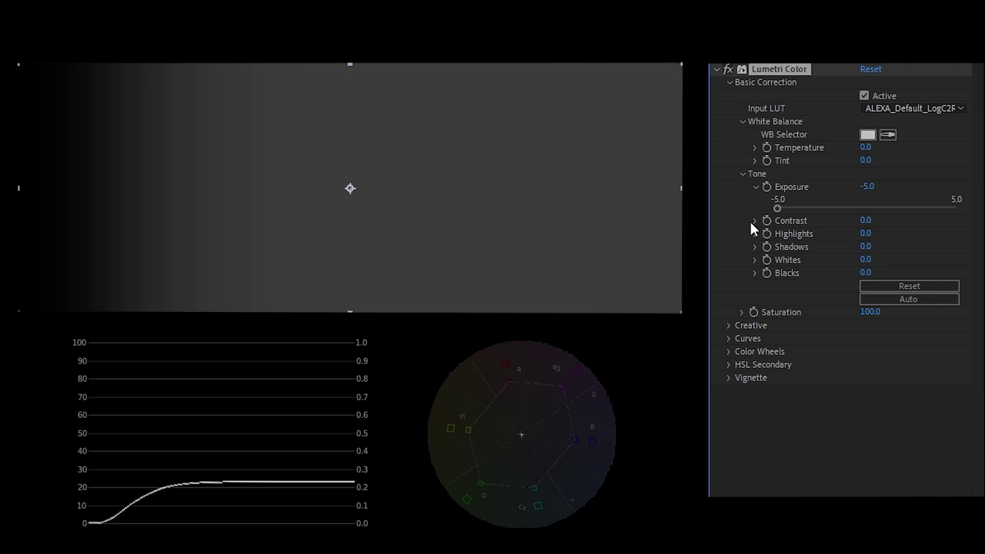
drag(777, 209, 956, 217)
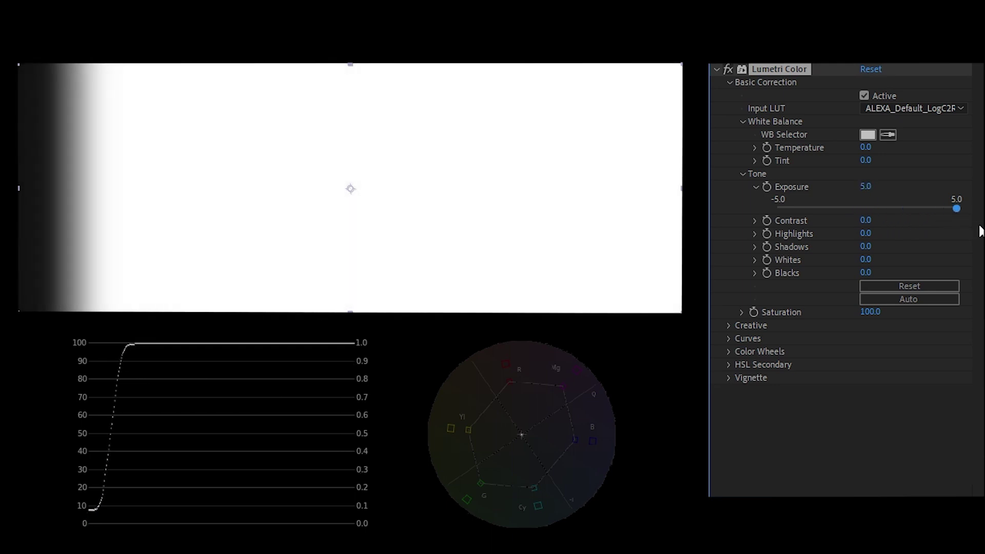
drag(980, 230, 969, 250)
Darken the gradient with the Exposure effect, setting exposure to about -2.02 in linear light.
click(860, 130)
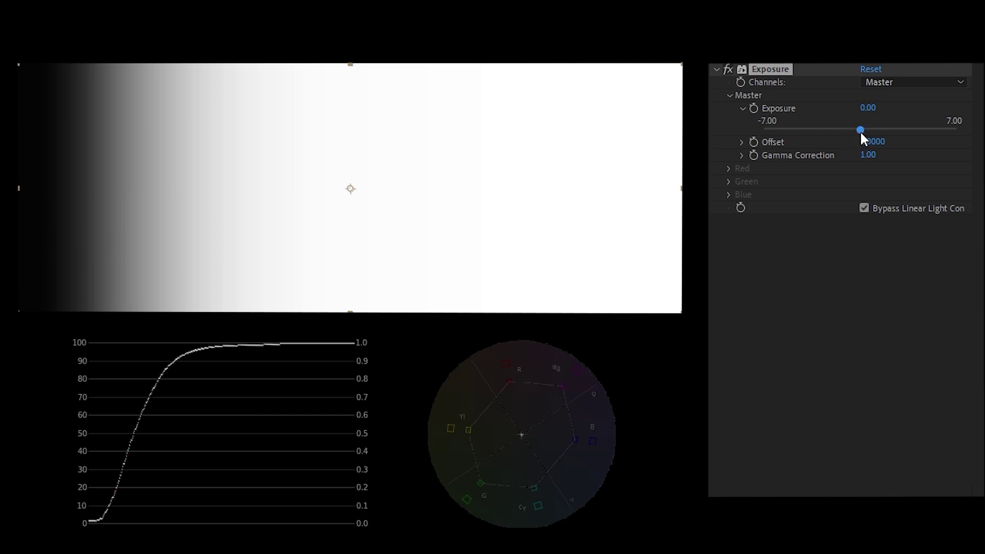
drag(859, 131, 967, 139)
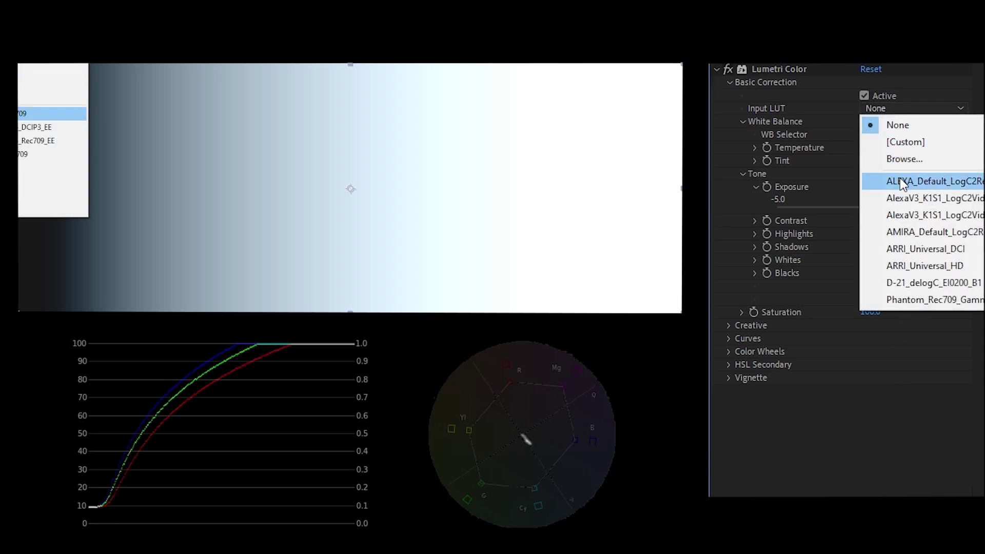
Choose ALEXA_Default_LogC2Rec709 as the tinted gradient's Input LUT, then deselect the layer.
click(901, 178)
key(ctrl+shift+a)
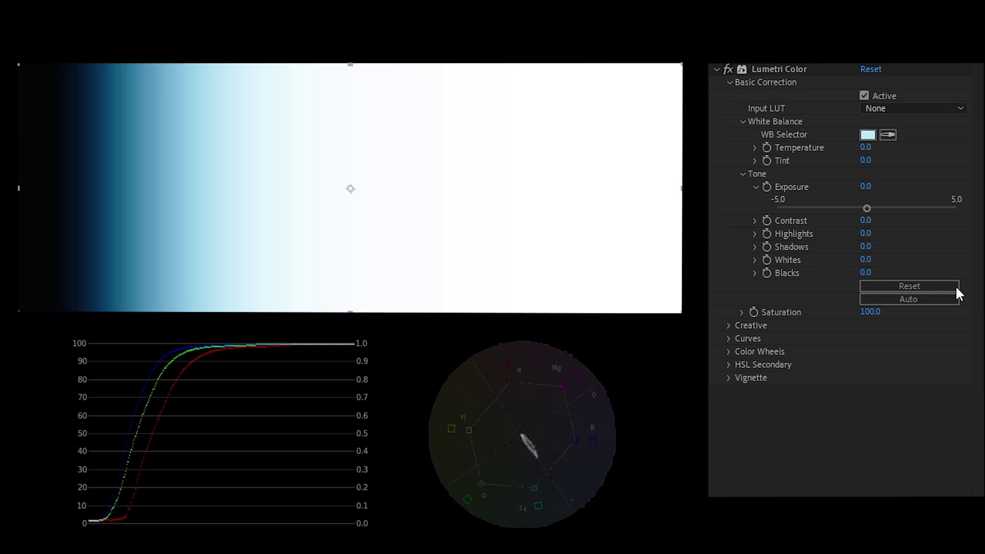
White-balance the tinted gradient on its neutral grey area, giving Temperature 125.3 and Tint 39.2.
click(888, 135)
click(232, 177)
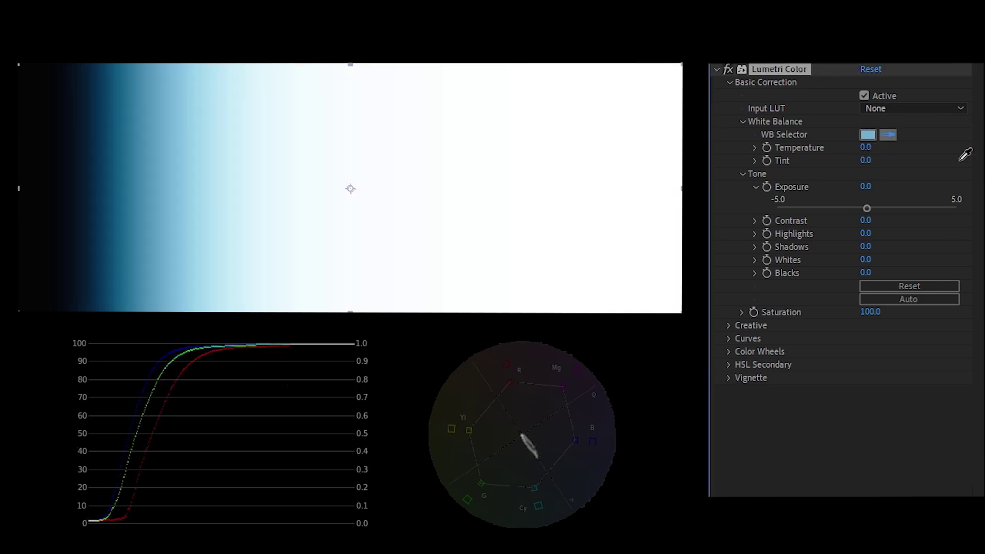
click(150, 173)
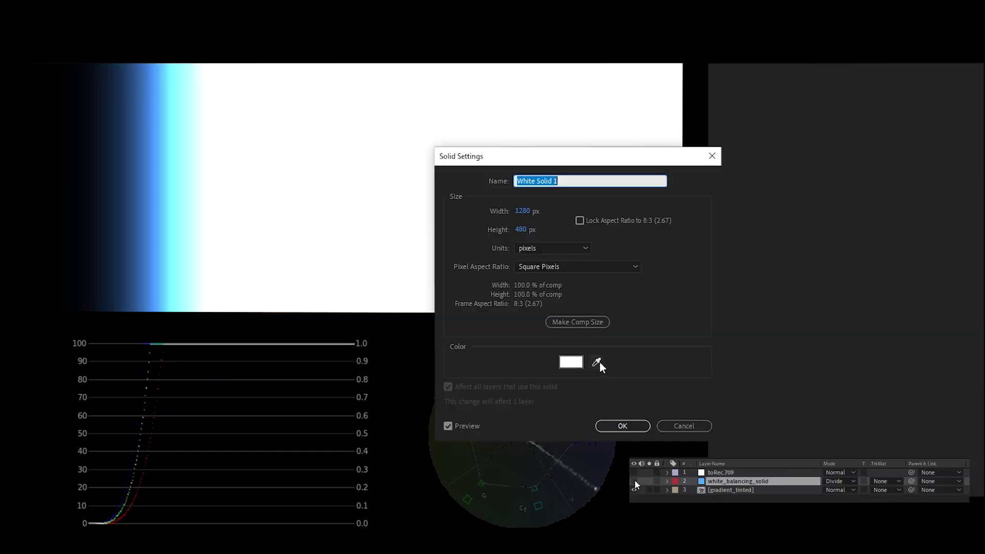
Colour white_balancing_solid with the gradient's sampled blue tint and enable the toRec.709 layer.
click(596, 361)
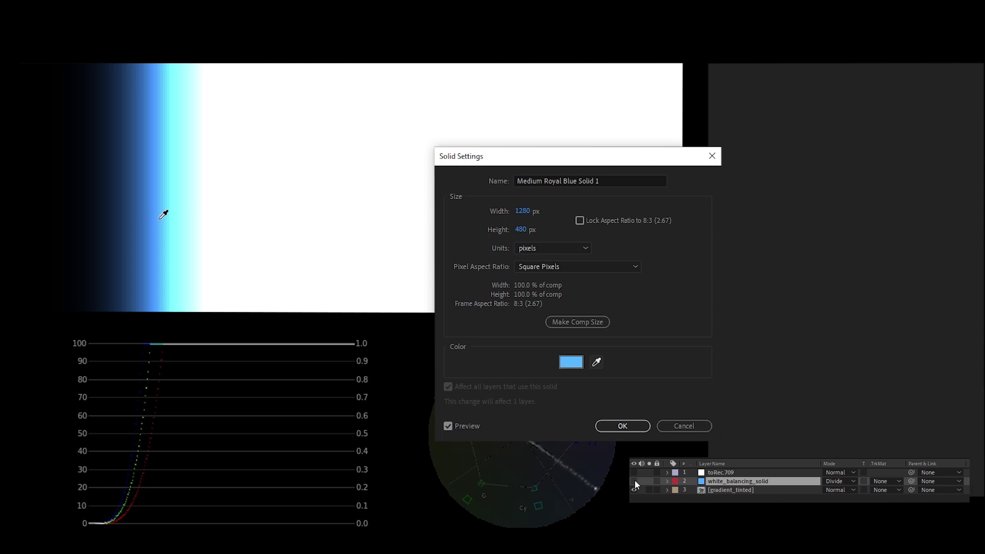
click(161, 214)
key(Return)
click(634, 473)
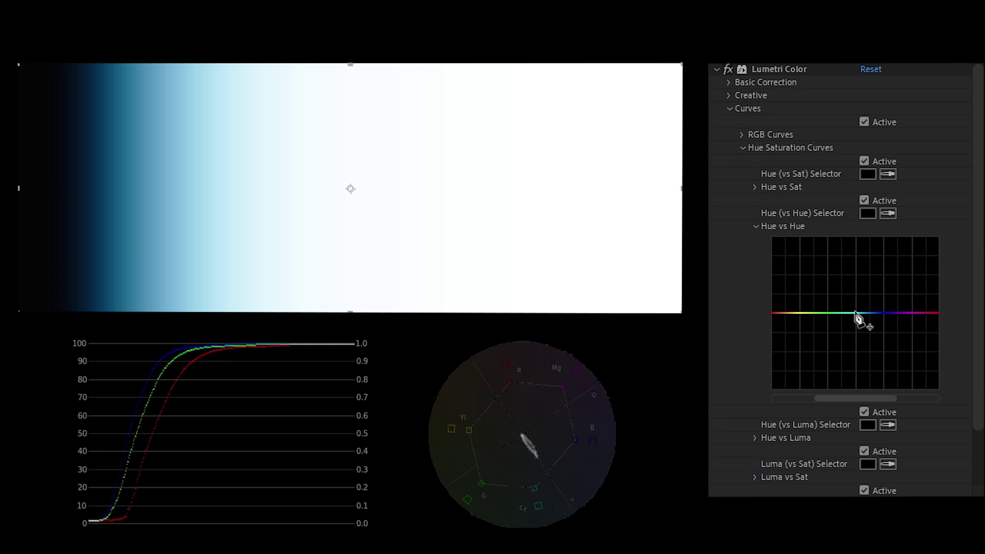
Pull the cyan section of the Hue vs Hue curve down to turn the tint red, then deselect.
drag(856, 312, 857, 384)
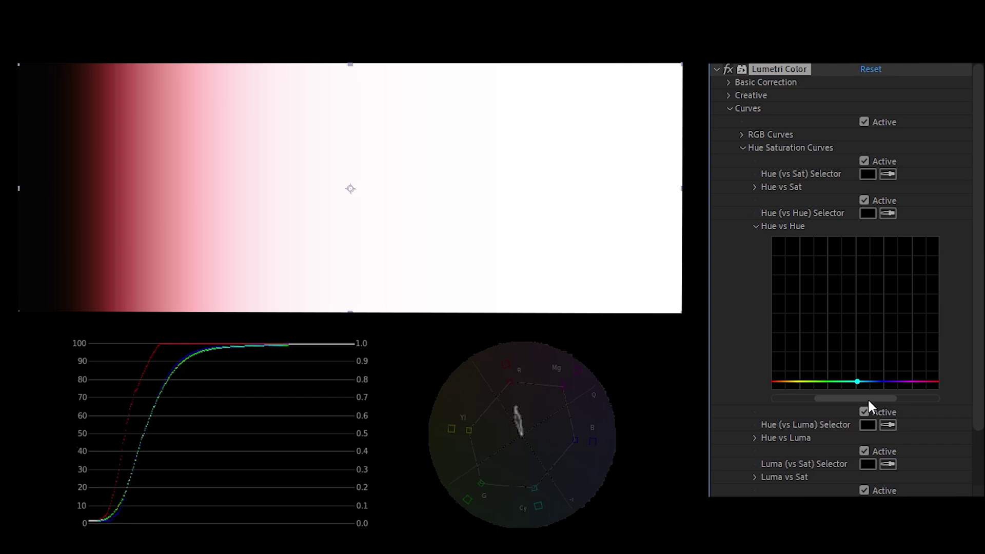
key(ctrl+shift+a)
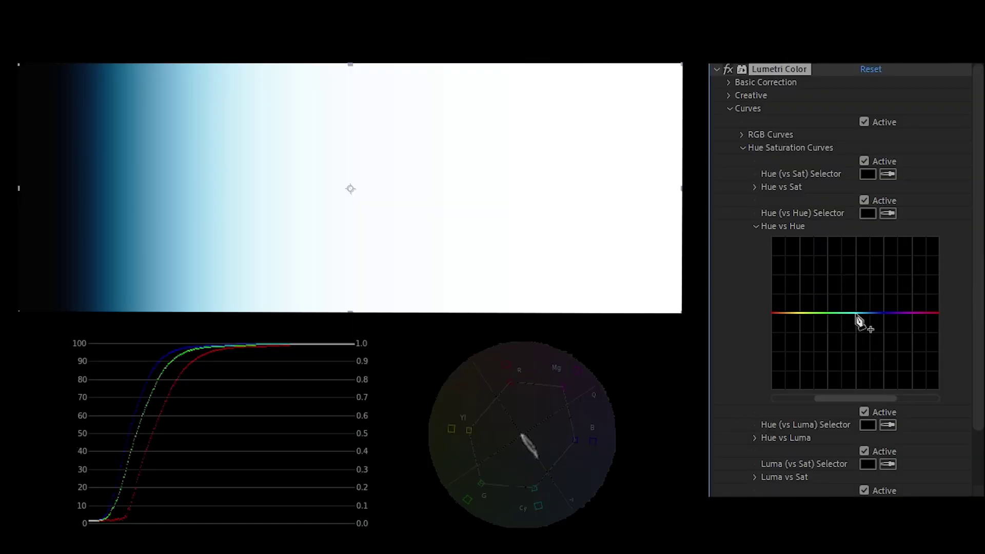
Drag a Hue vs Hue curve point down so the tinted gradient shifts to purple.
drag(859, 319, 861, 384)
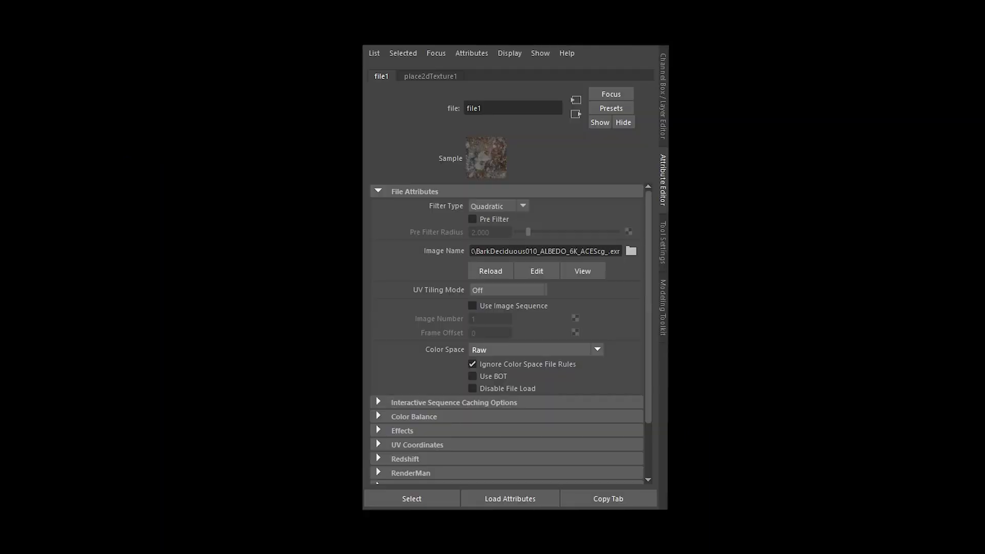
Browse the file node's colour spaces, then view the render as Rec.2020 ST2084 4000 nits (ACES).
click(583, 349)
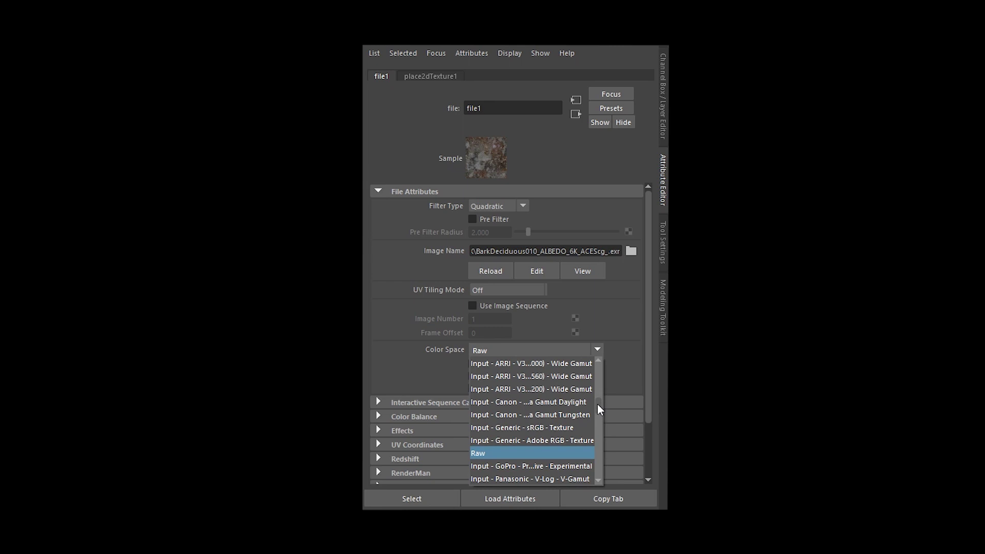
mouse_move(597, 404)
mouse_down()
mouse_move(595, 362)
mouse_move(598, 477)
mouse_move(602, 416)
mouse_up()
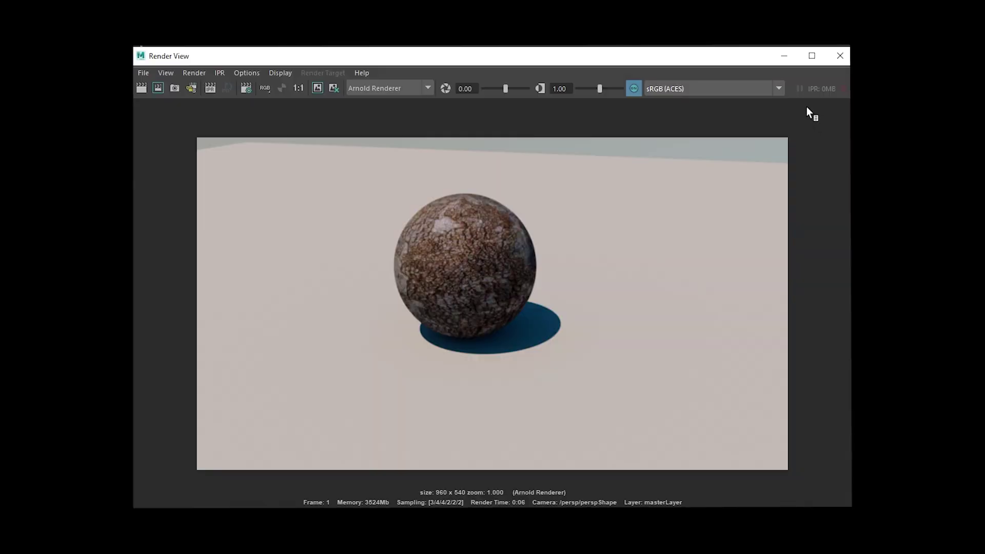
click(764, 89)
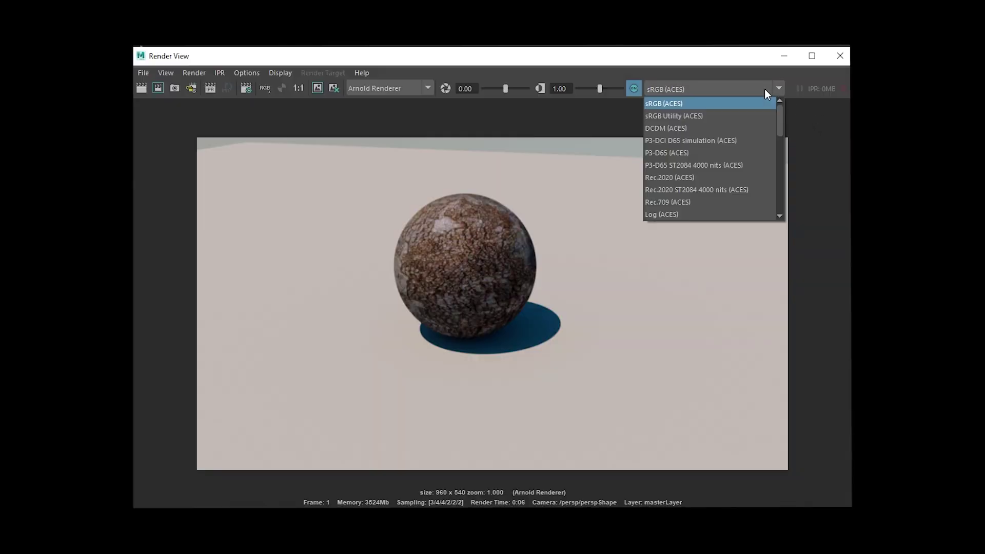
click(734, 188)
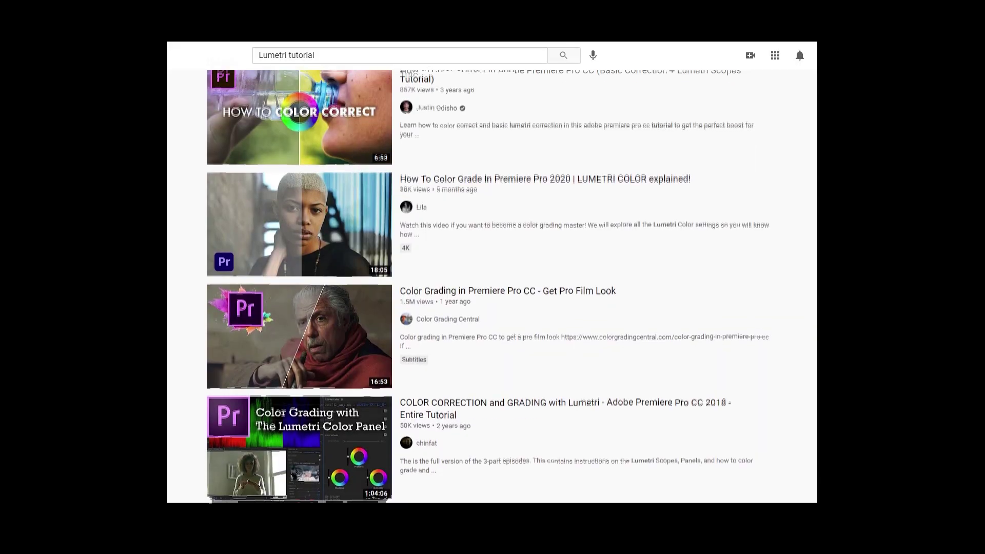
scroll(488, 287, down, 4)
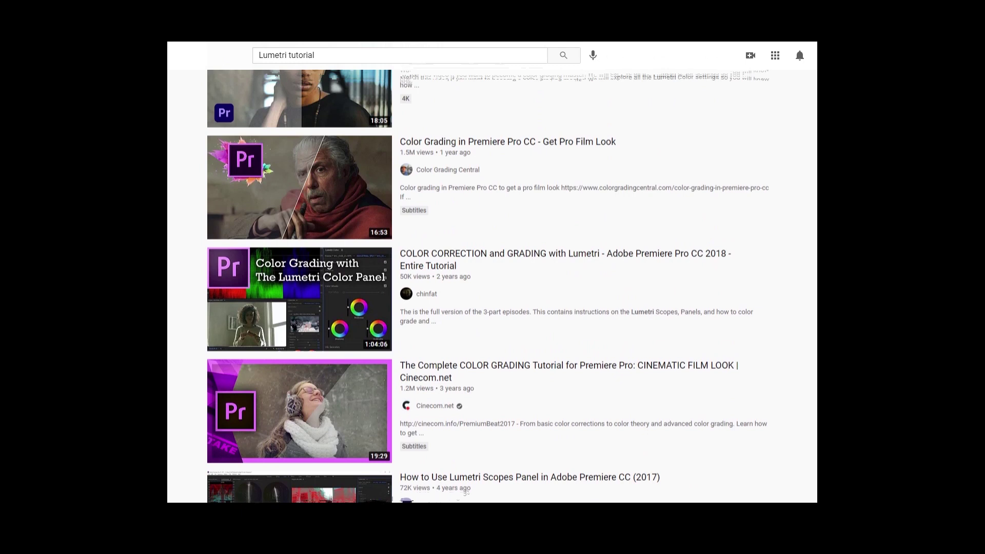
scroll(488, 287, down, 6)
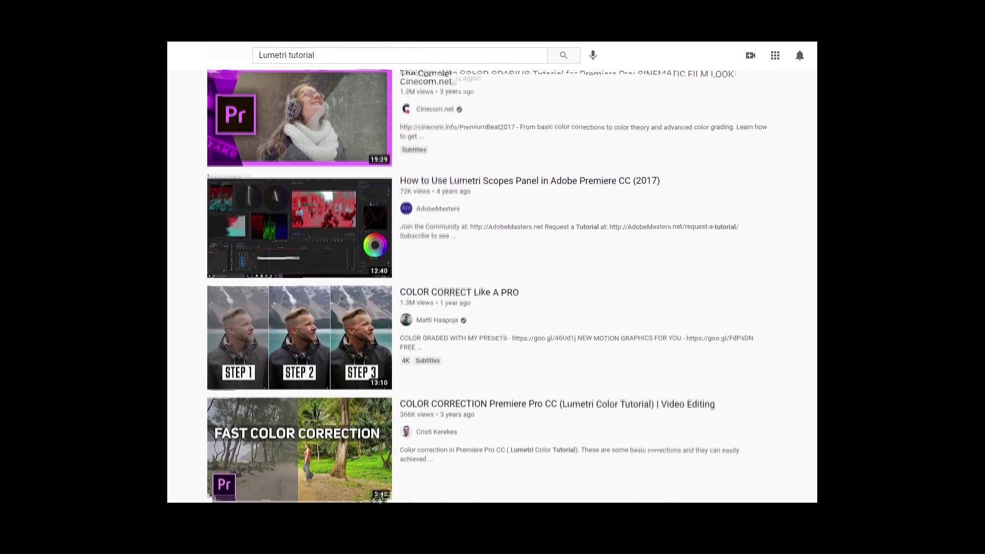
scroll(488, 287, down, 5)
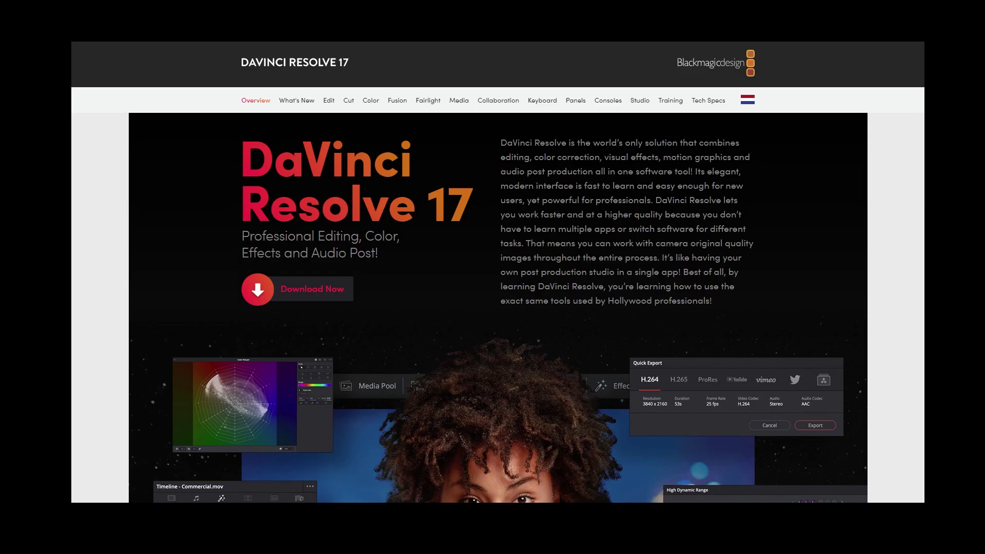
Scroll down to the DaVinci Resolve 17 and Resolve Studio 17 software download cards.
scroll(498, 307, down, 20)
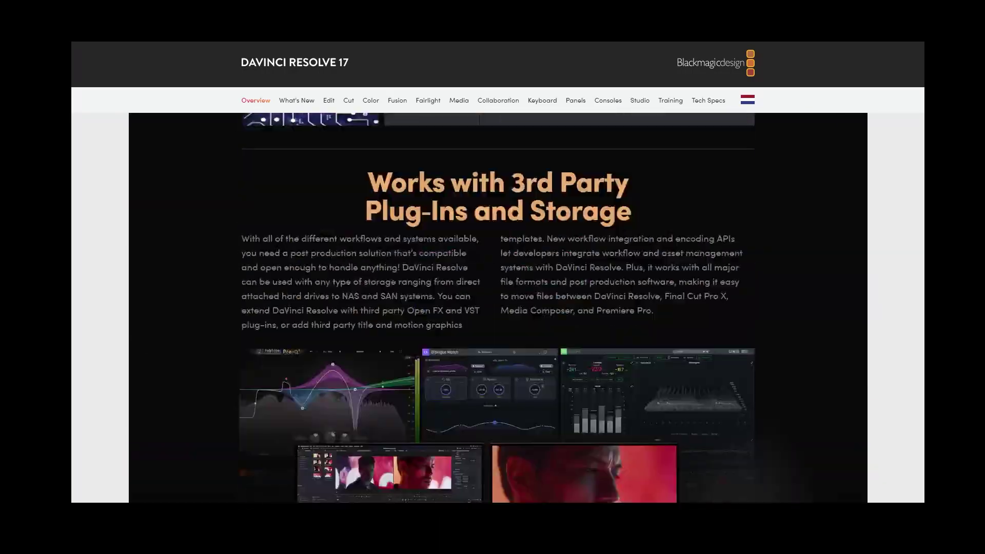
scroll(498, 308, down, 20)
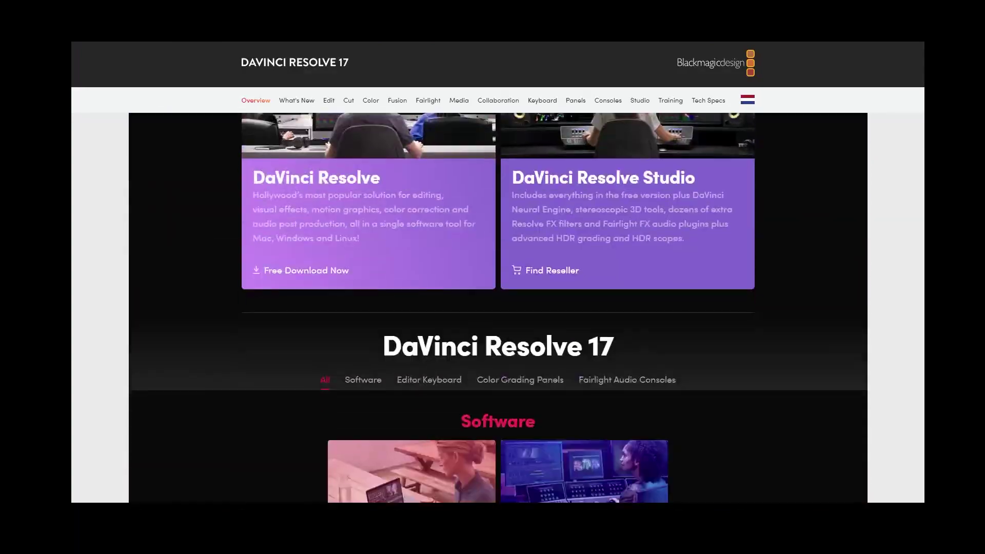
scroll(498, 307, down, 3)
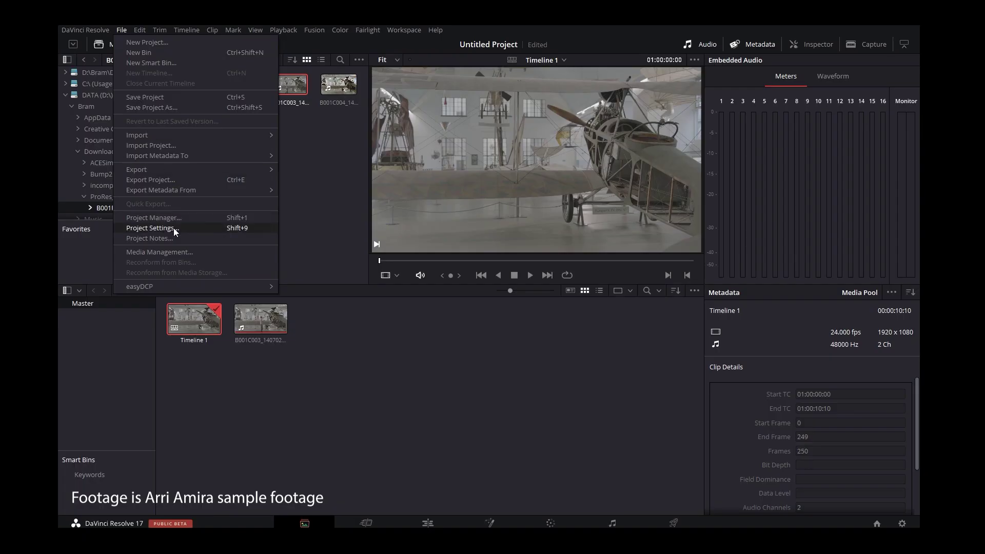
Set Resolve color management to ACEScc with Rec.709 output, then load clip B001C003 in the viewer.
click(178, 227)
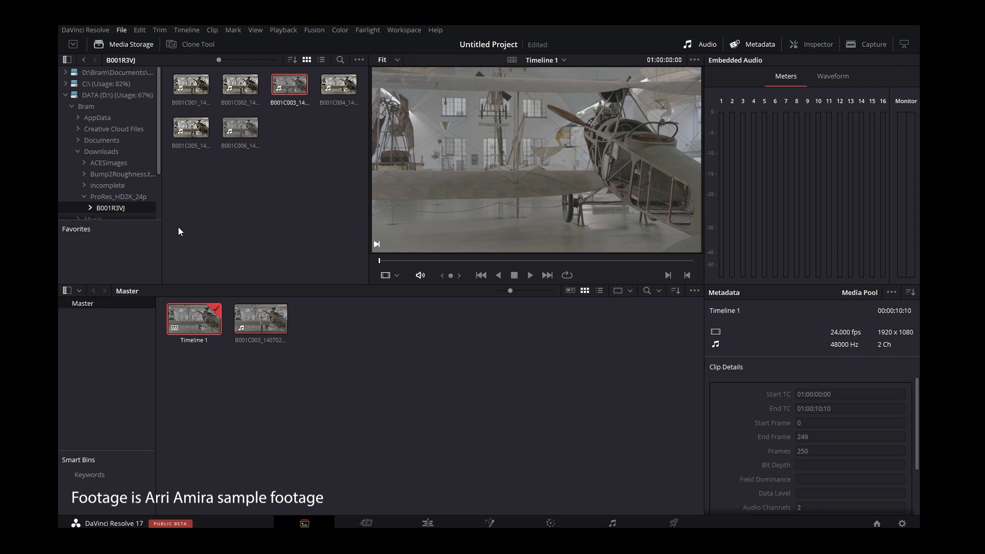
click(284, 150)
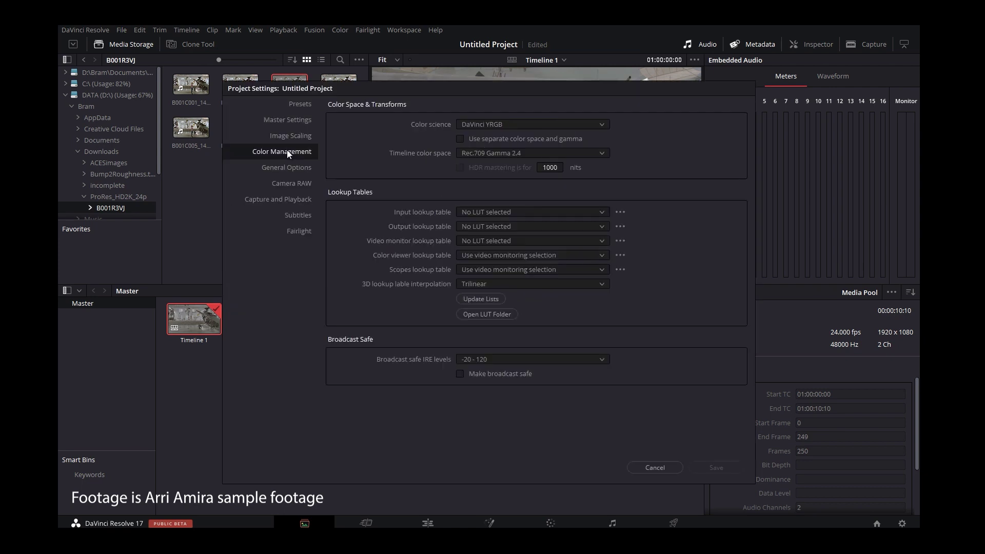
click(509, 125)
click(504, 156)
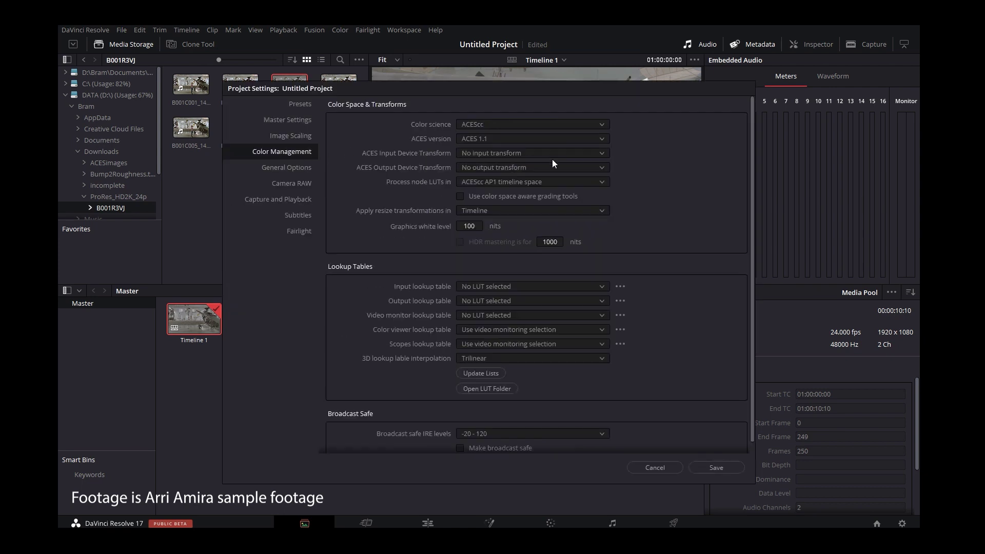
click(592, 167)
drag(608, 177, 606, 253)
click(535, 238)
click(716, 468)
click(260, 312)
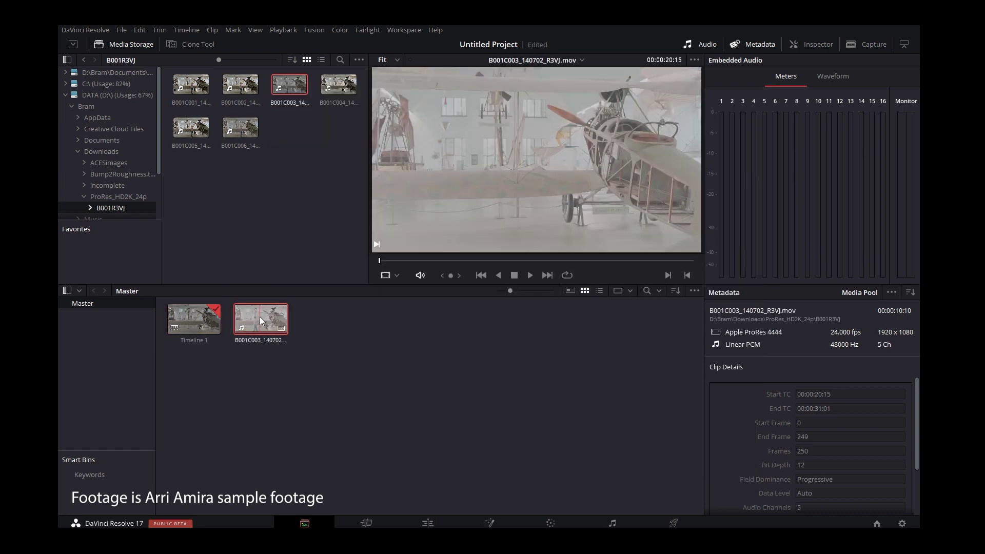
Assign the Alexa ACES input transform to the B001C003 airplane clip.
right_click(259, 316)
mouse_move(386, 142)
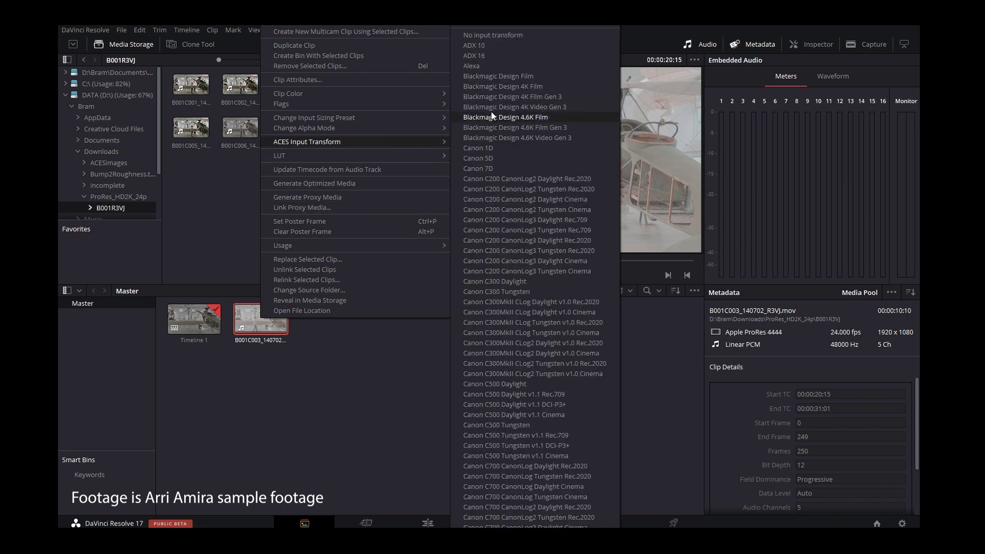
click(484, 66)
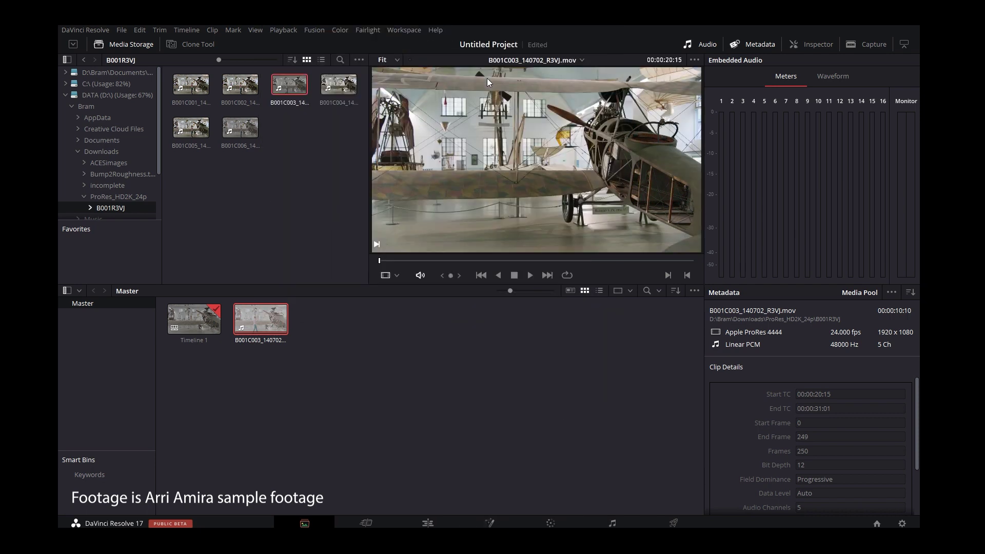